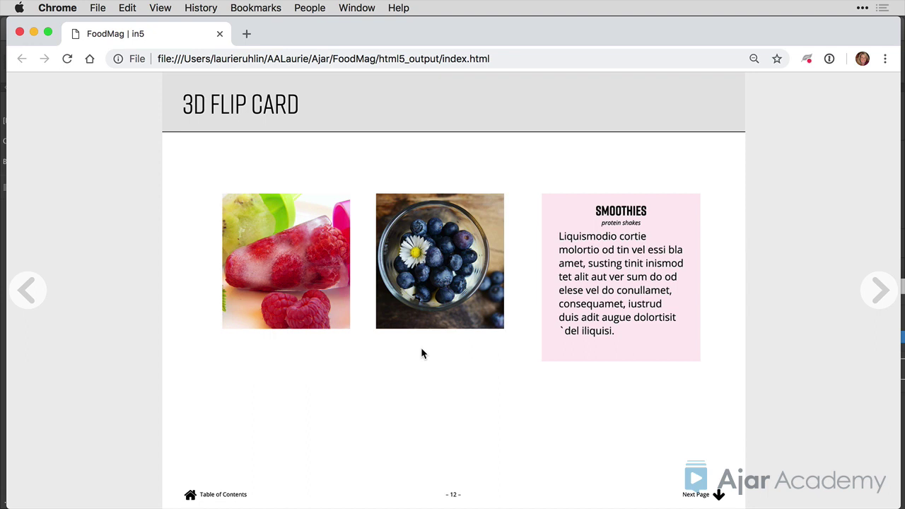
In the Chrome preview, flip the raspberry and blueberry cards and back, then flip the Smoothies card.
left_click(328, 303)
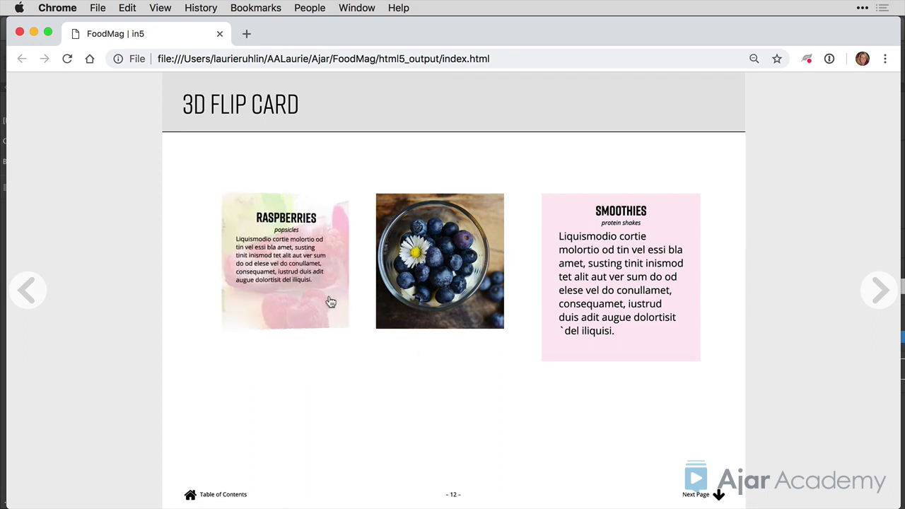
left_click(323, 303)
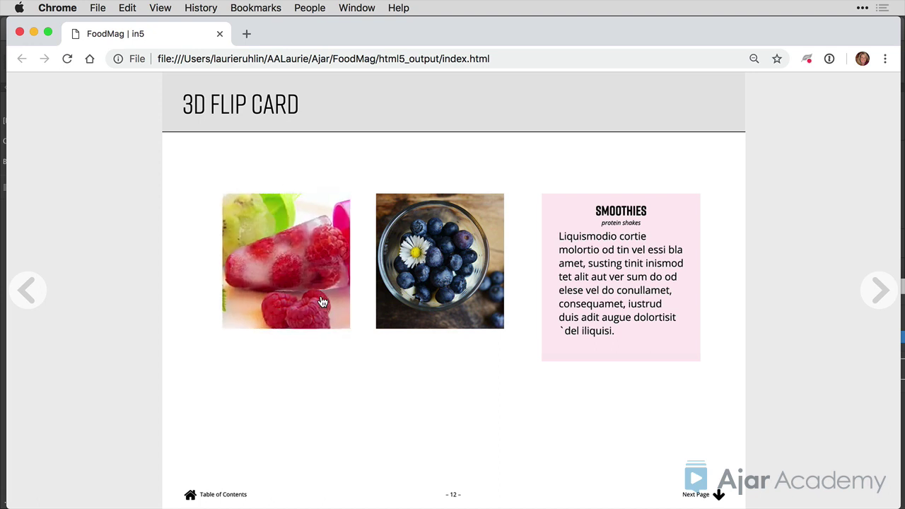
left_click(423, 298)
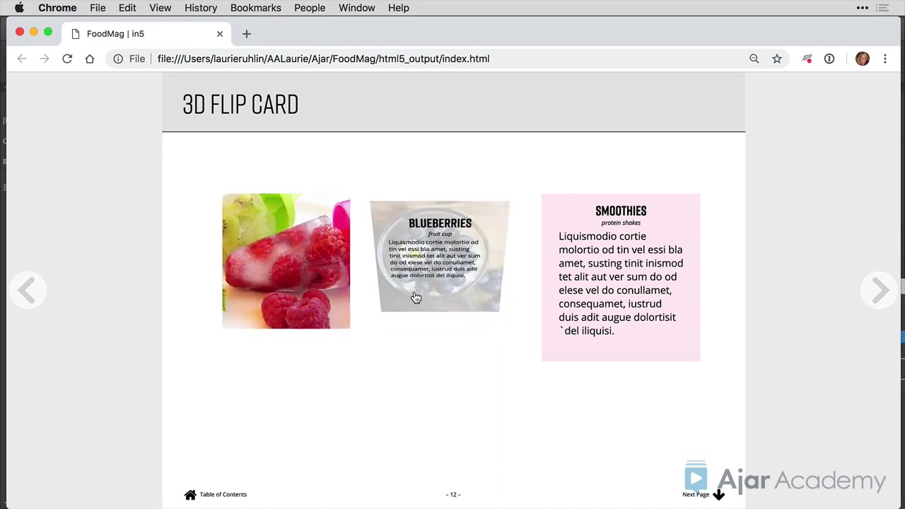
left_click(426, 302)
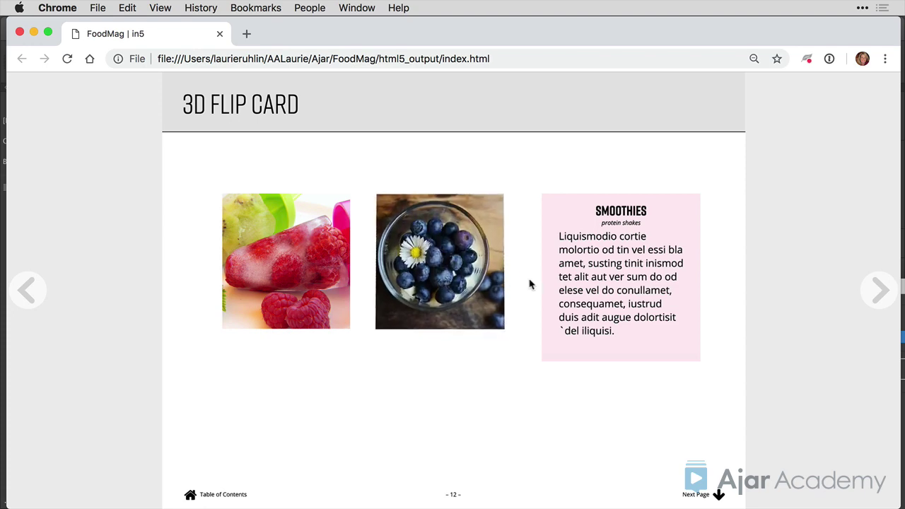
left_click(585, 288)
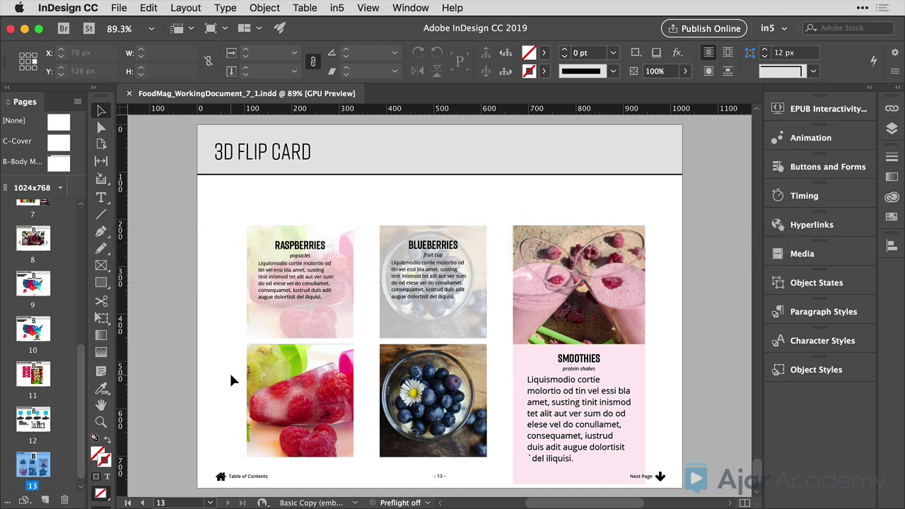
Top-align the raspberry and blueberry photos with their text cards using Align Top Edges.
left_click(405, 362)
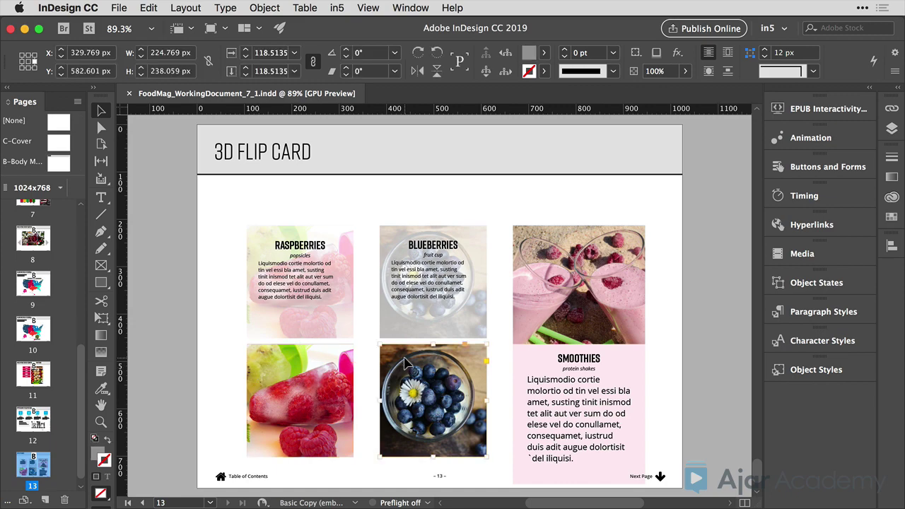
left_click(314, 316)
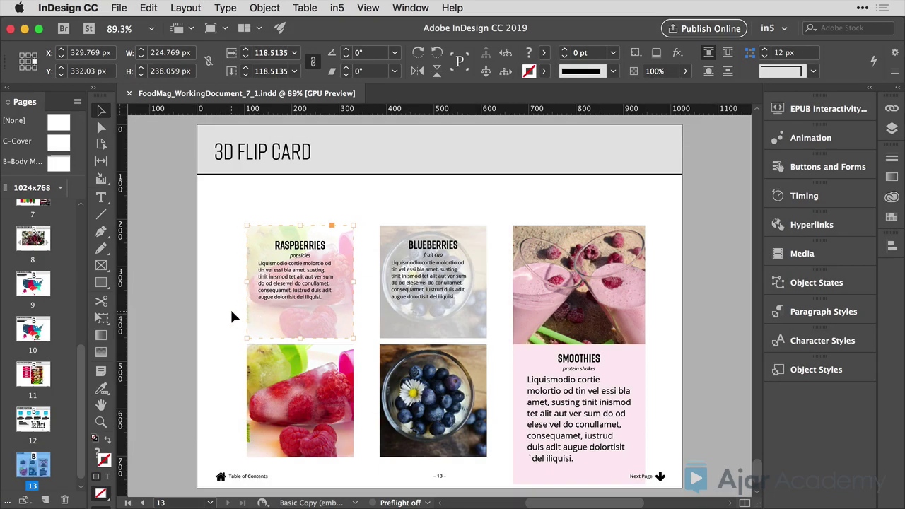
left_click(231, 312)
left_click_drag(228, 304, 265, 367)
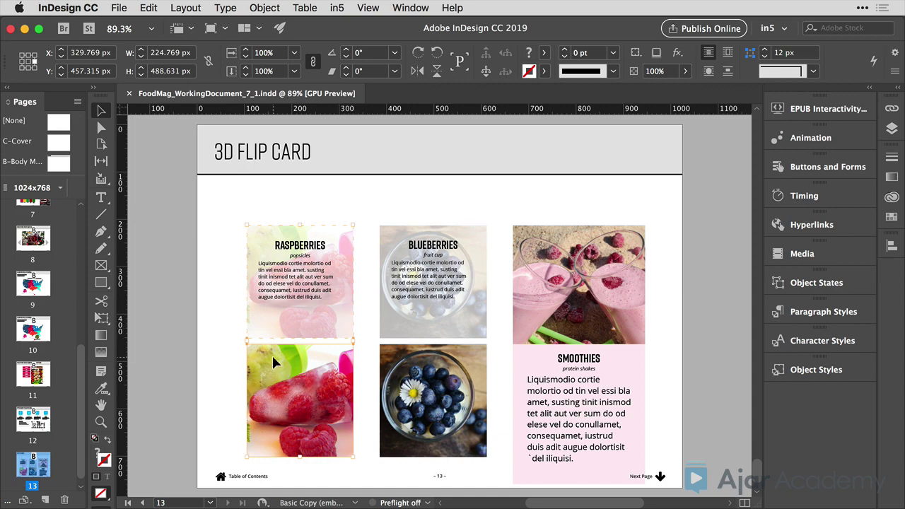
left_click(890, 245)
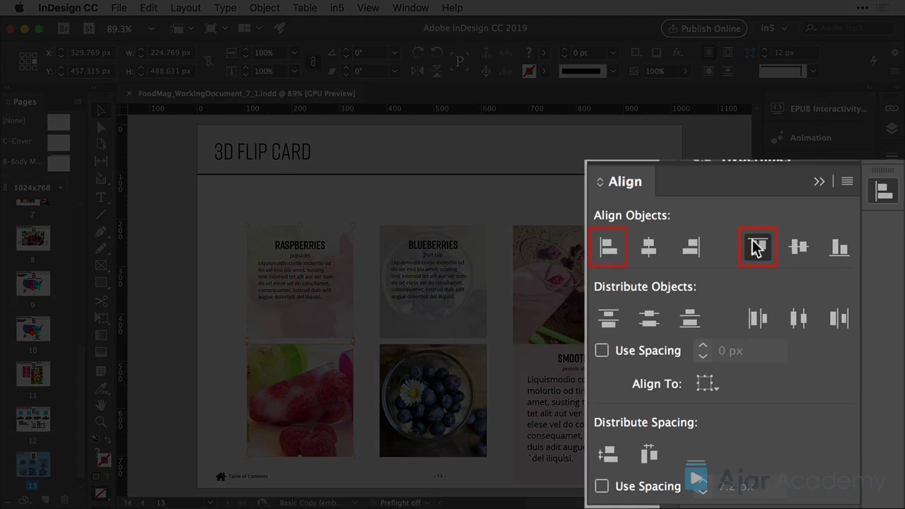
left_click(813, 280)
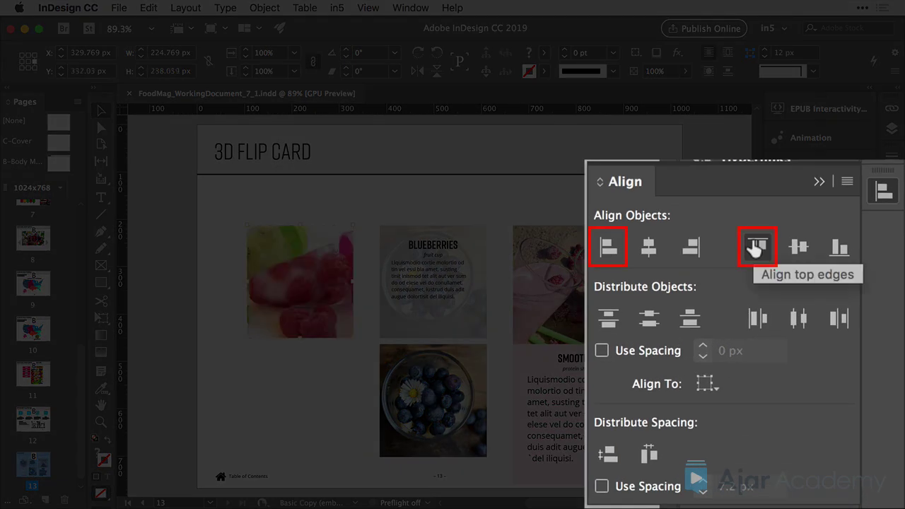
left_click(467, 386)
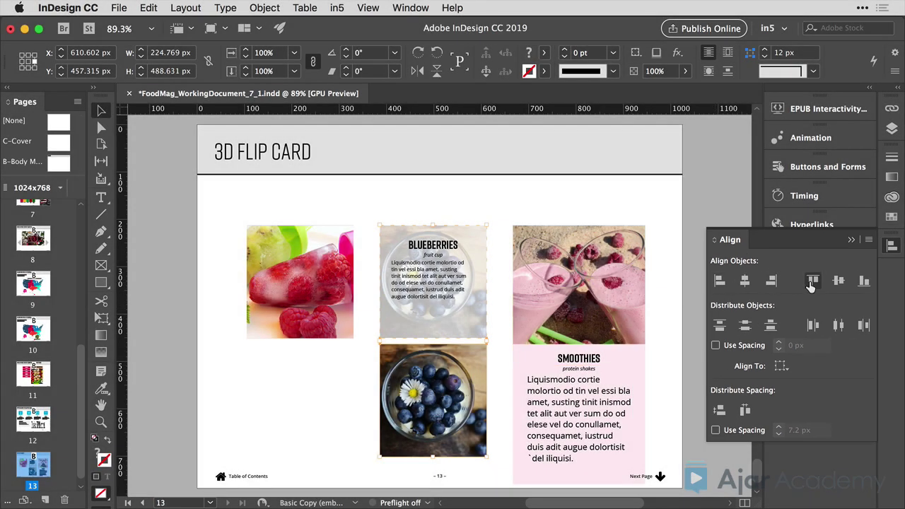
left_click(813, 280)
left_click(242, 220)
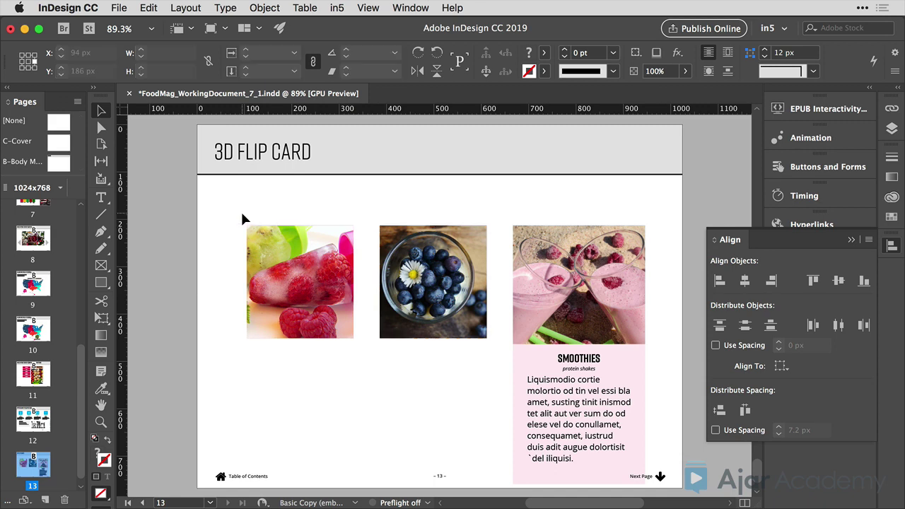
Select the stacked raspberry photo and text card, then open the in5 3D Flip Card widget.
left_click_drag(232, 212, 270, 257)
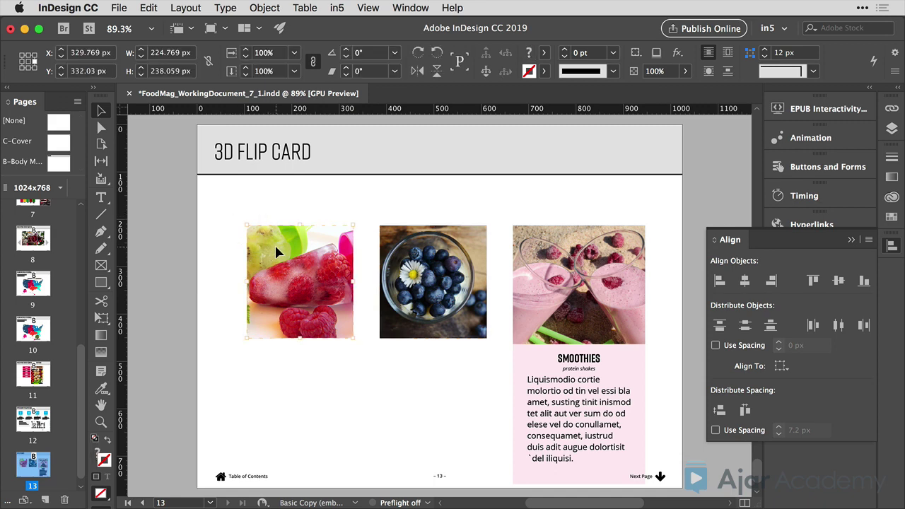
left_click(338, 8)
mouse_move(418, 47)
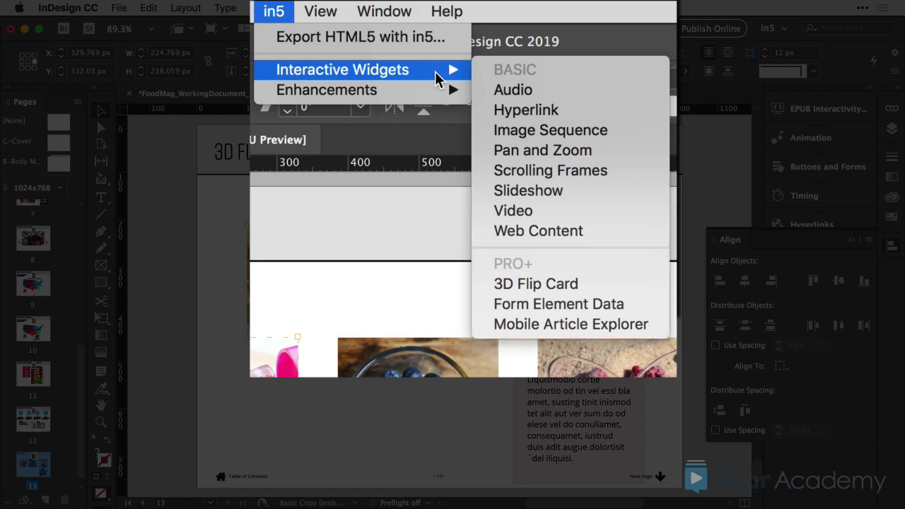
left_click(608, 285)
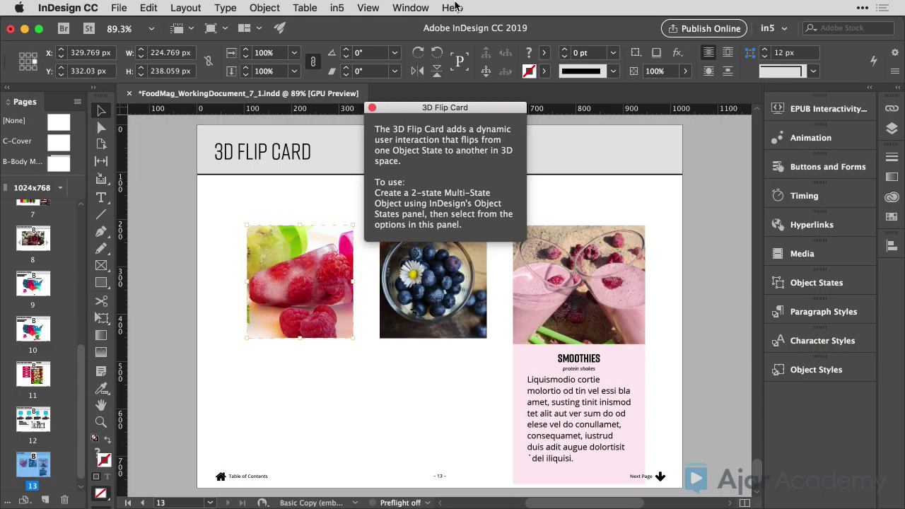
Convert the raspberry pair into a multi-state object named 'rasp' that flips Horizontally.
left_click(410, 8)
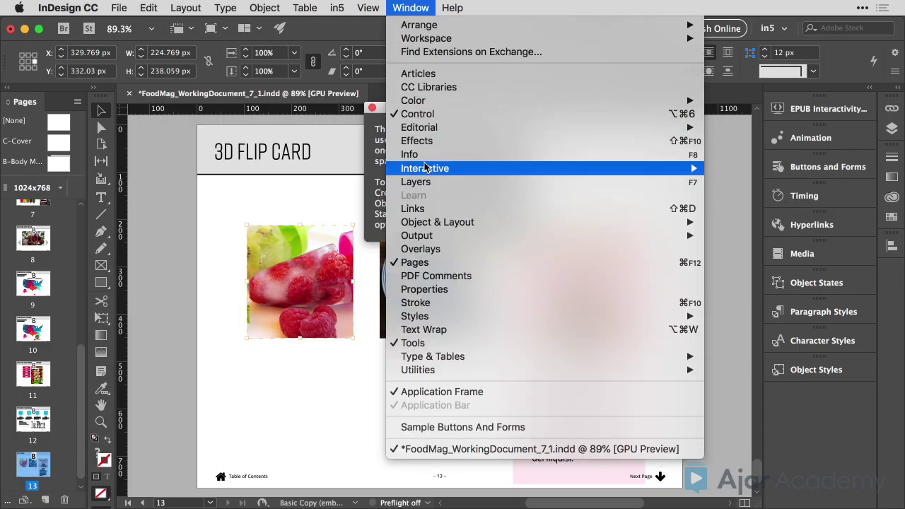
mouse_move(425, 168)
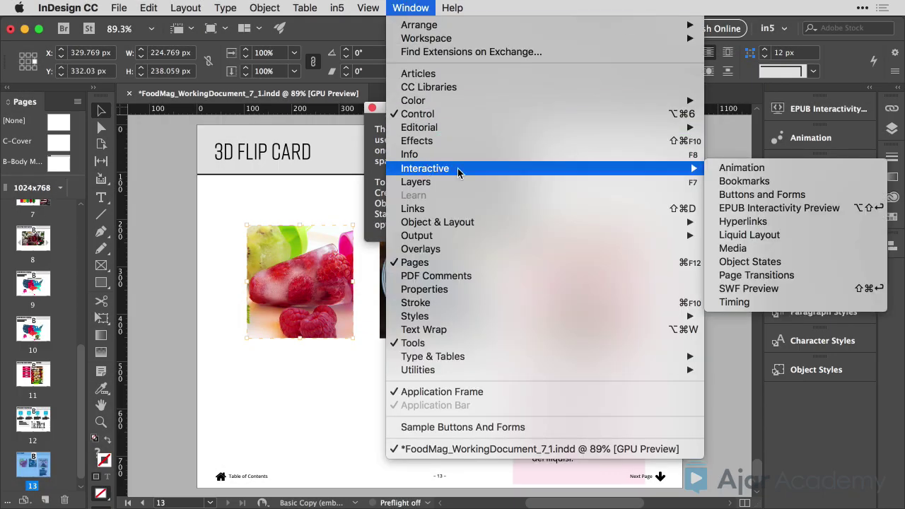
left_click(795, 263)
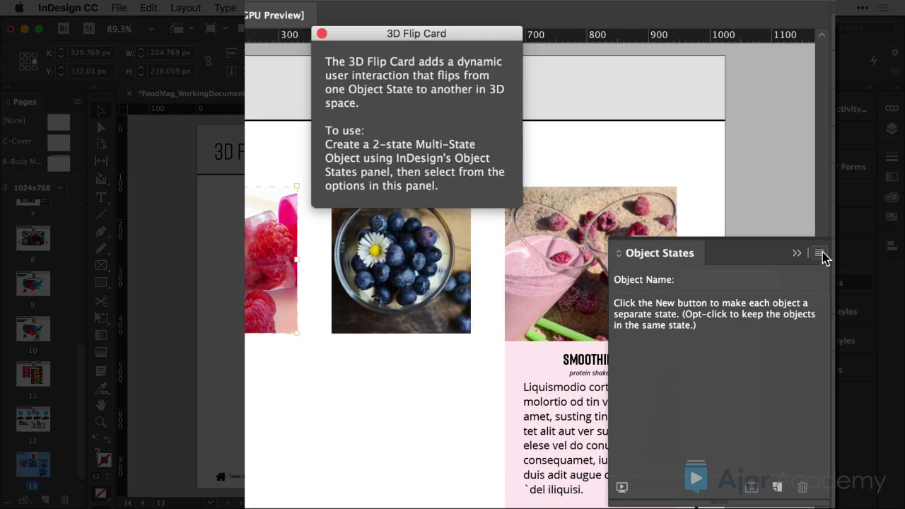
left_click(819, 253)
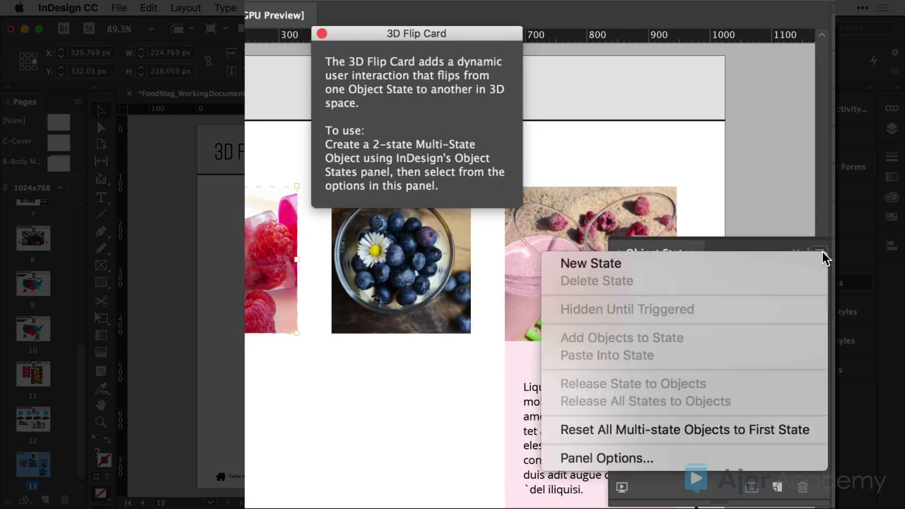
left_click(778, 262)
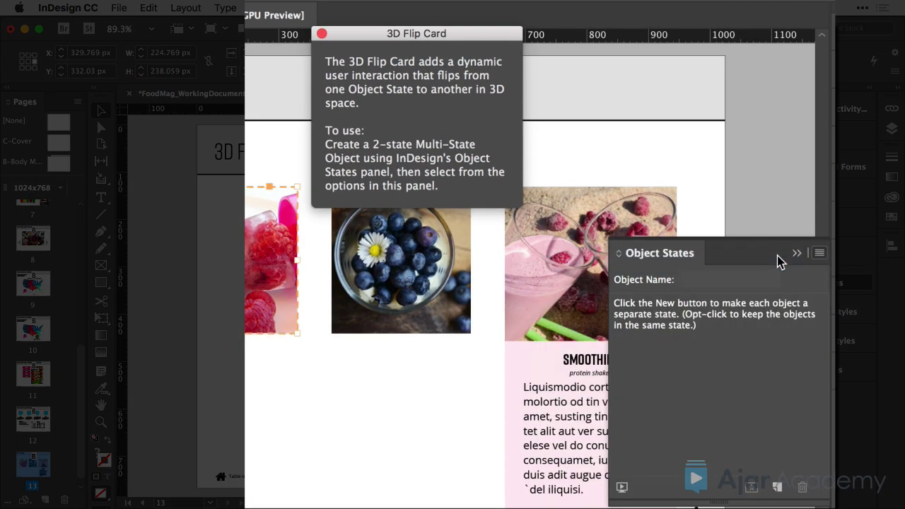
left_click_drag(757, 283, 684, 282)
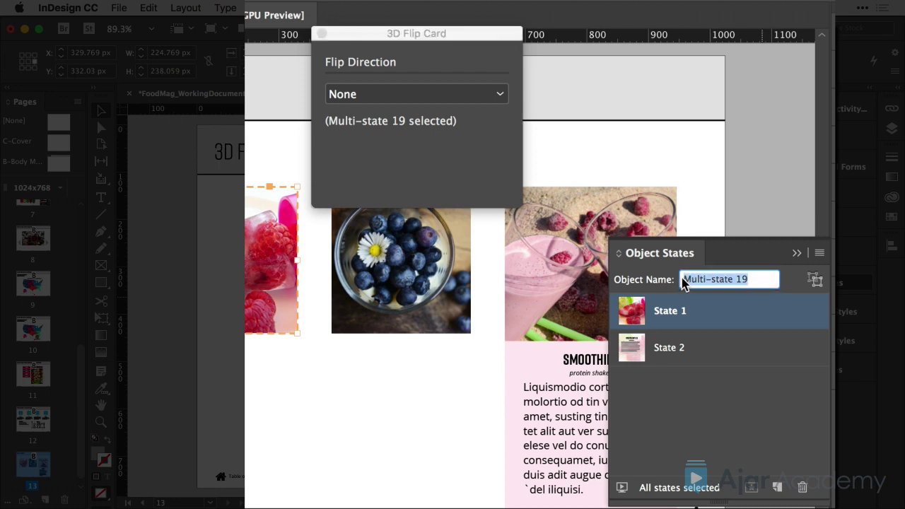
type("rasp")
key("Return")
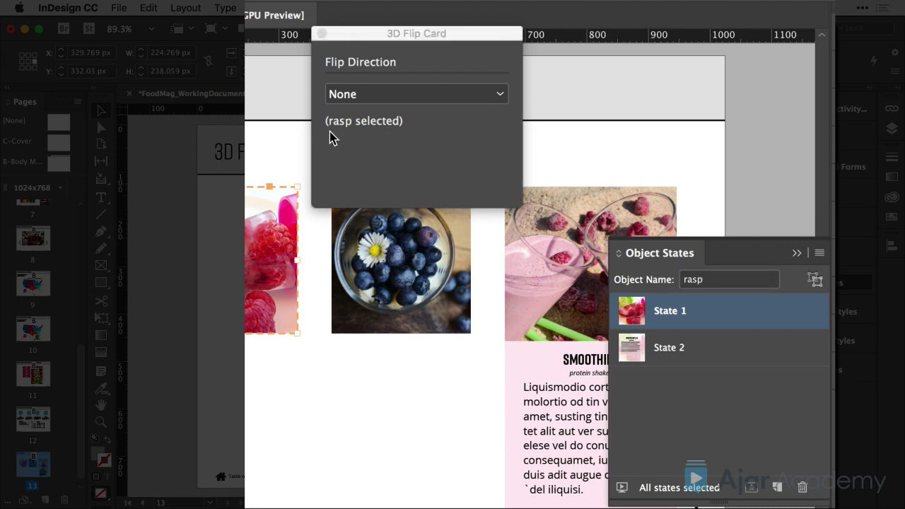
left_click(382, 99)
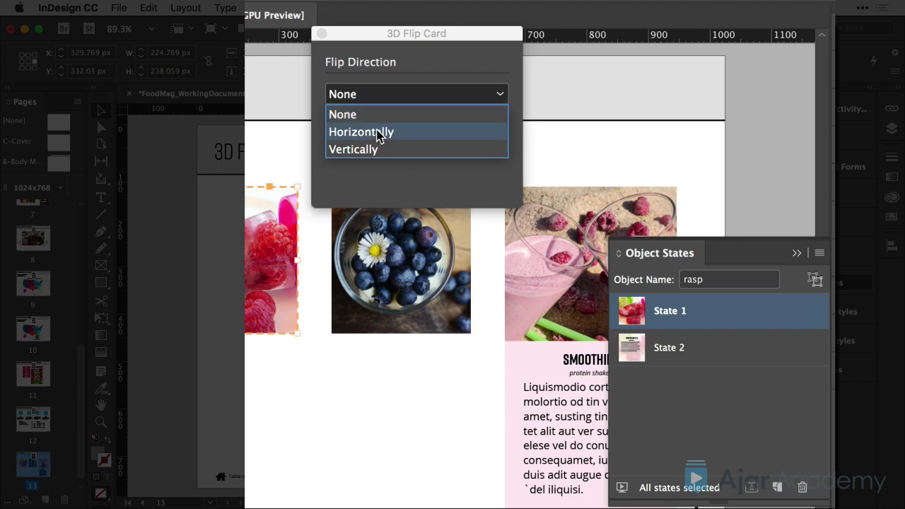
left_click(389, 131)
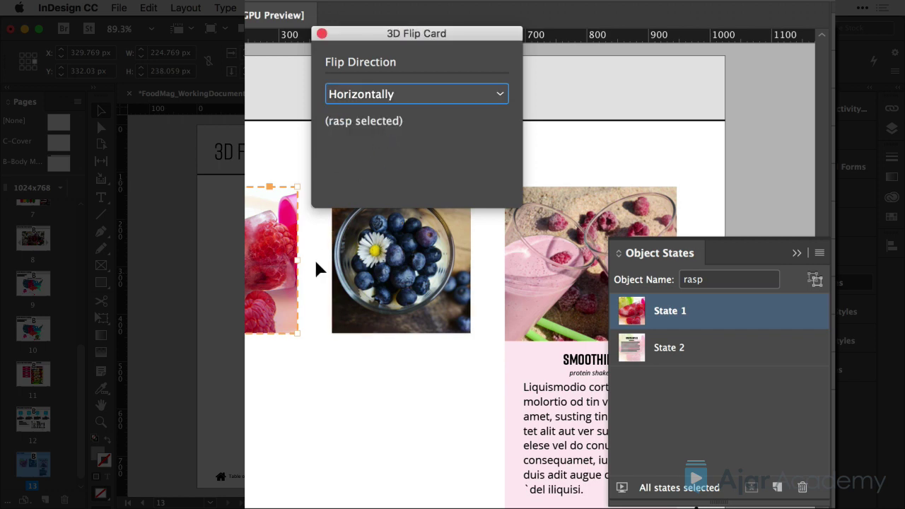
Make the blueberry pair a new two-state object named 'blue' with Vertically flip direction.
left_click_drag(313, 272, 370, 323)
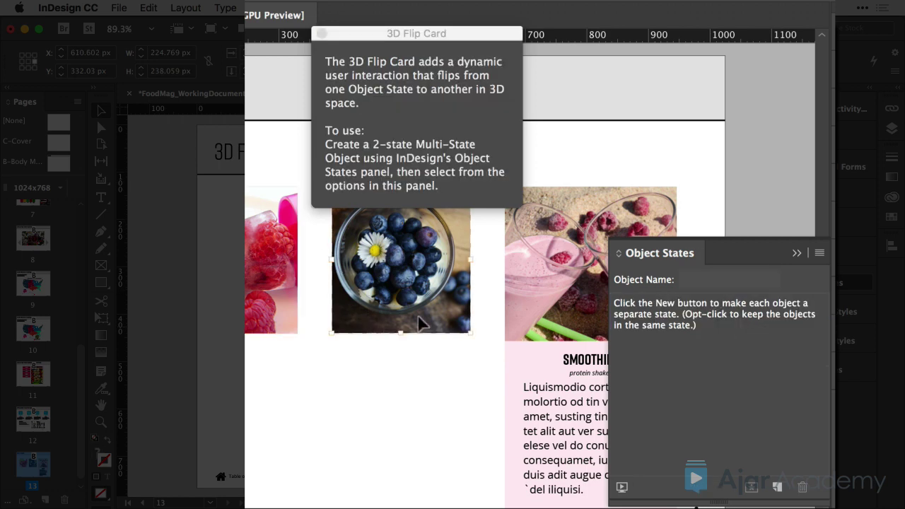
left_click(819, 254)
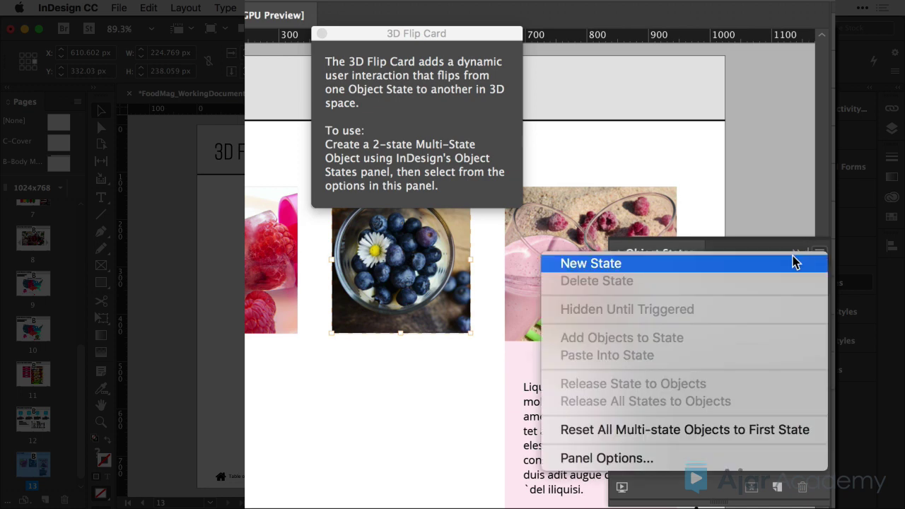
left_click(602, 266)
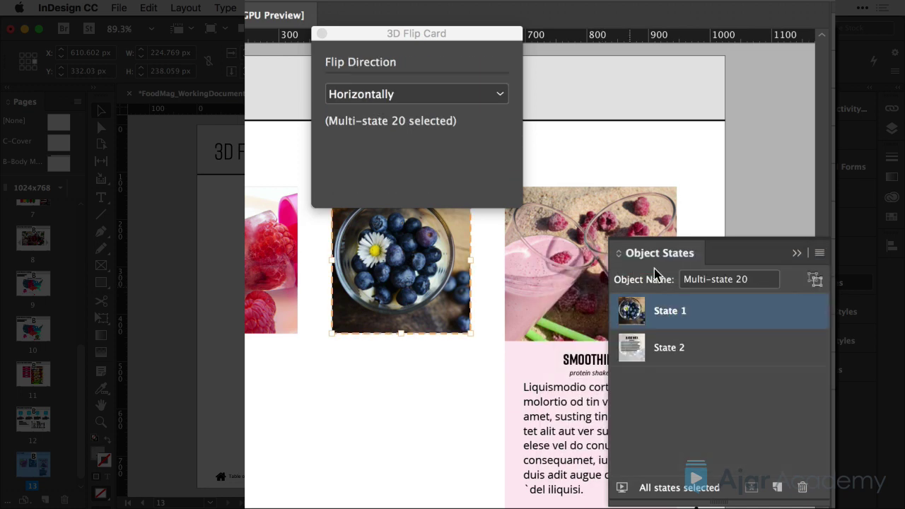
left_click_drag(761, 281, 673, 281)
type("b")
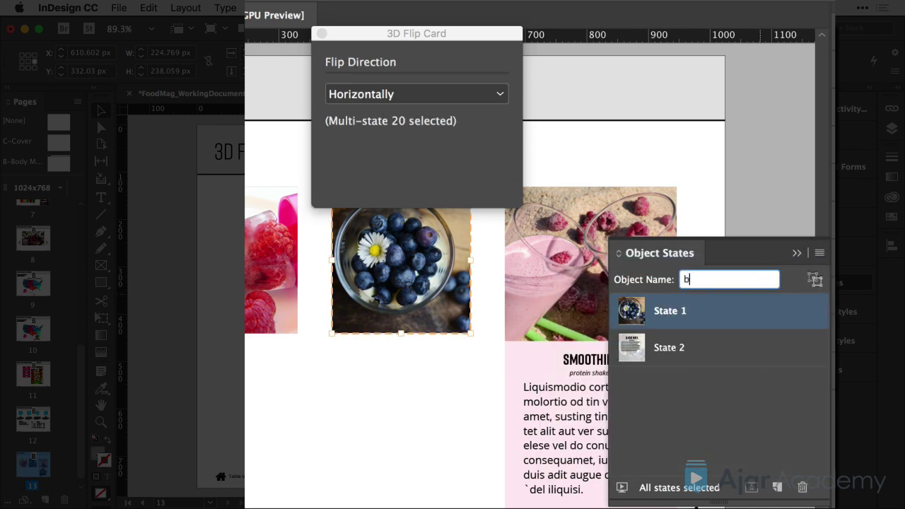
type("lue")
key("Return")
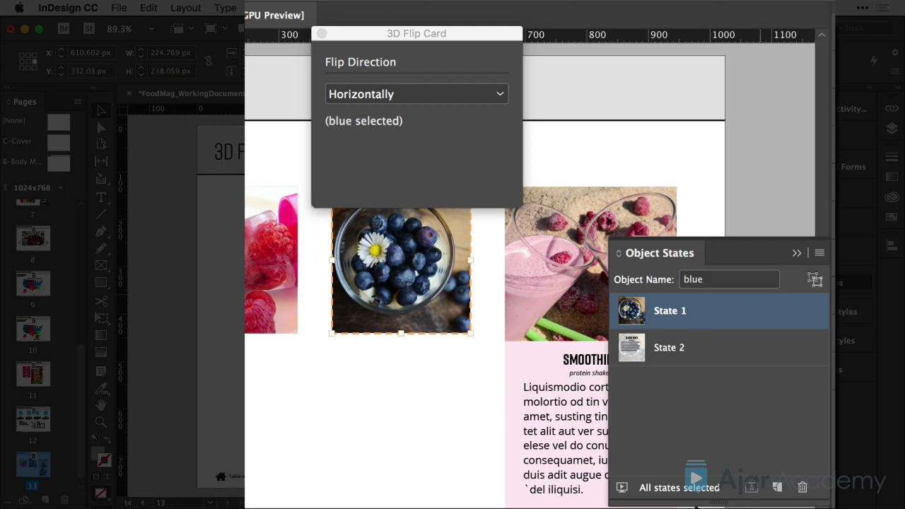
left_click(357, 98)
left_click(359, 149)
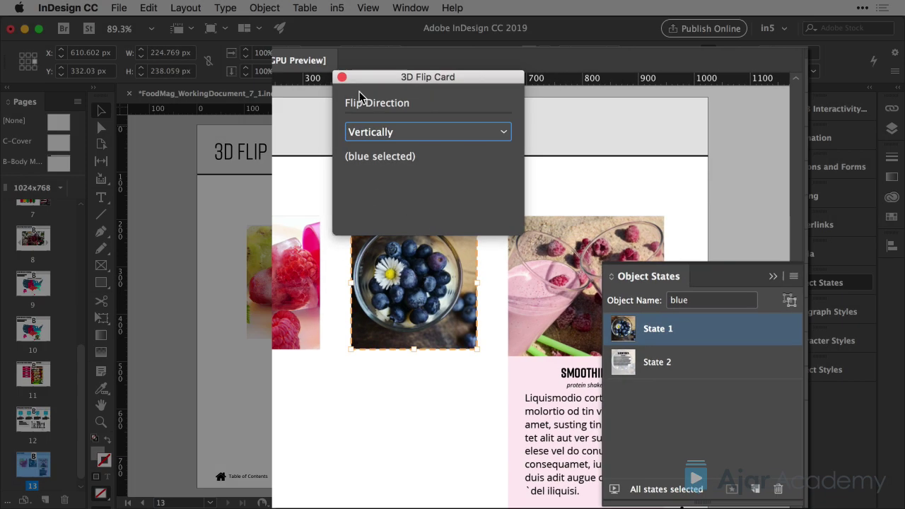
Close the 3D Flip Card settings, deselect, and play page 13 in the EPUB Interactivity Preview.
left_click(372, 108)
left_click(391, 202)
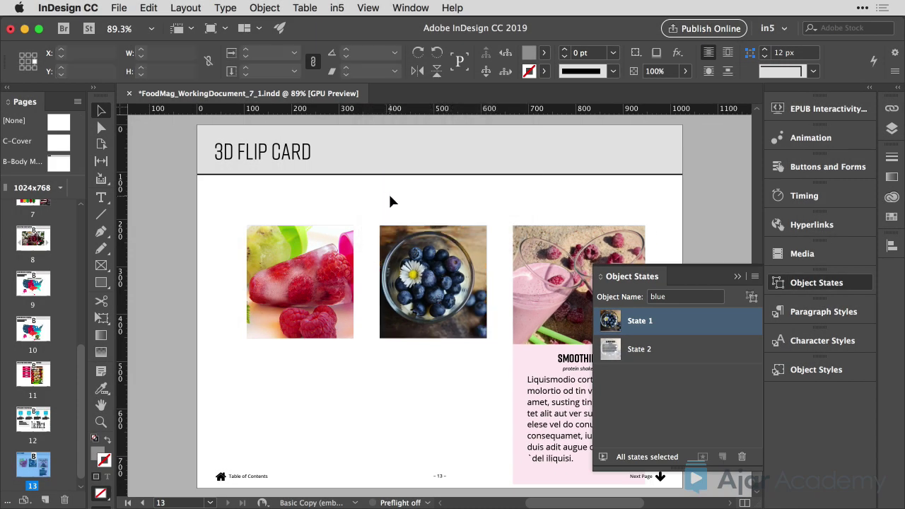
left_click(737, 275)
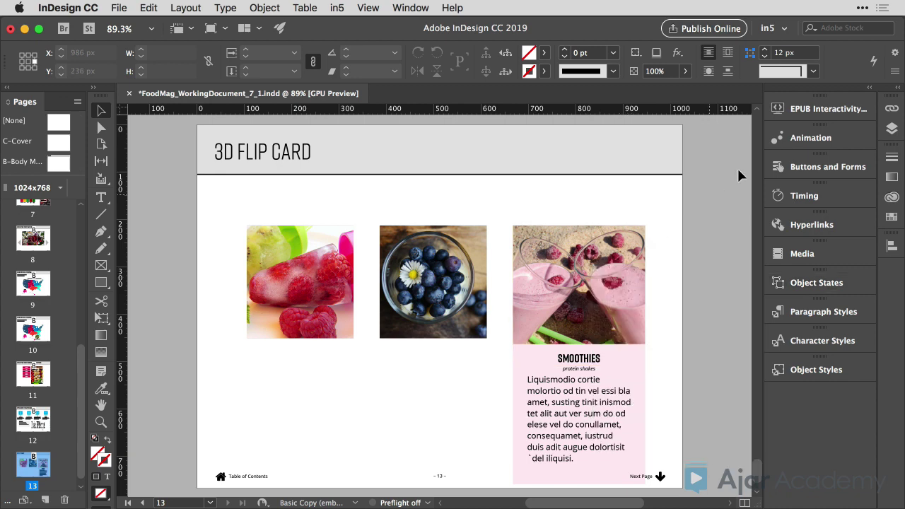
left_click(811, 110)
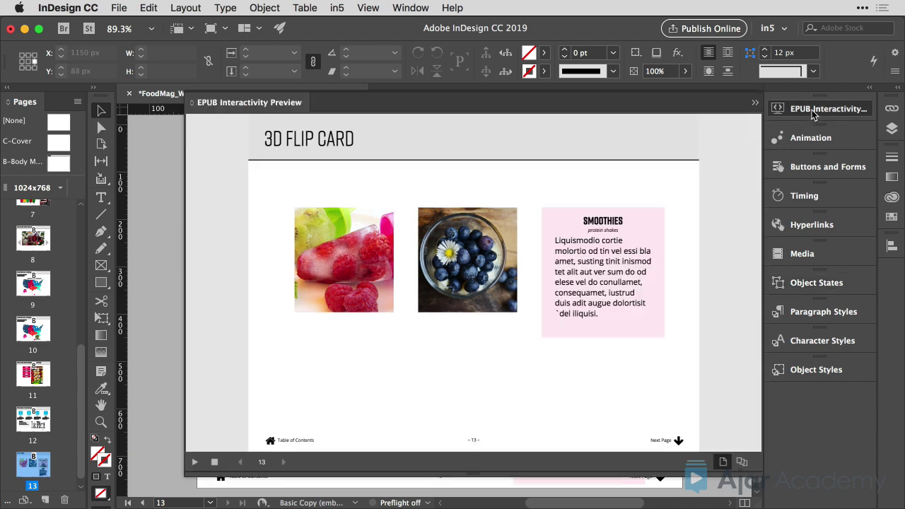
left_click(195, 462)
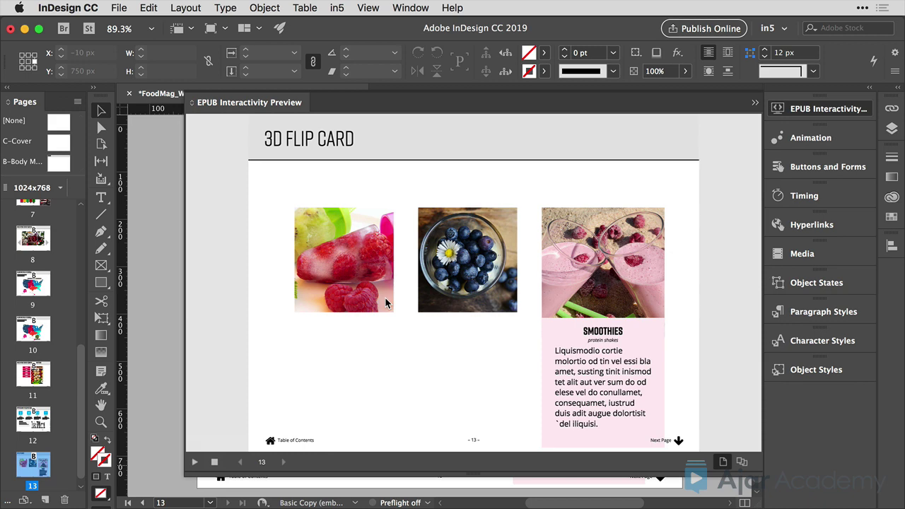
Top-align the smoothie photo and SMOOTHIES text box and make them a new two-state object.
key("Escape")
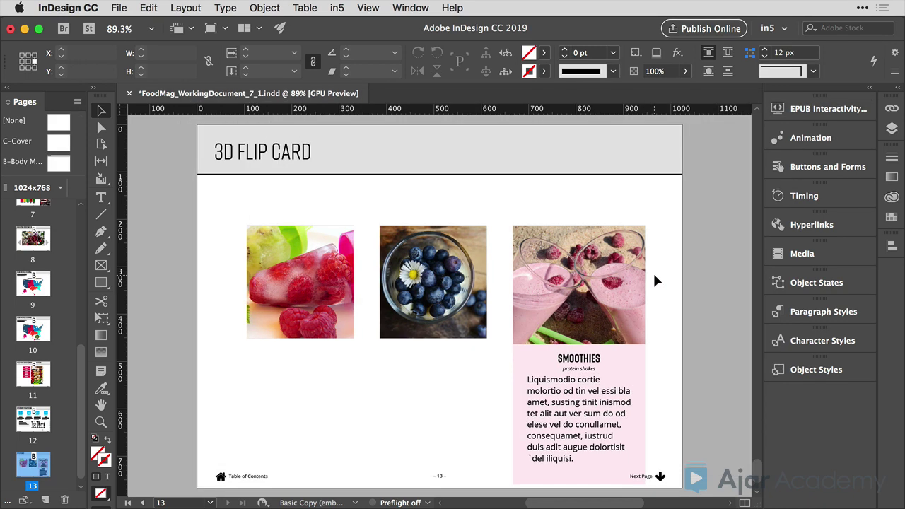
left_click(617, 336)
left_click(892, 246)
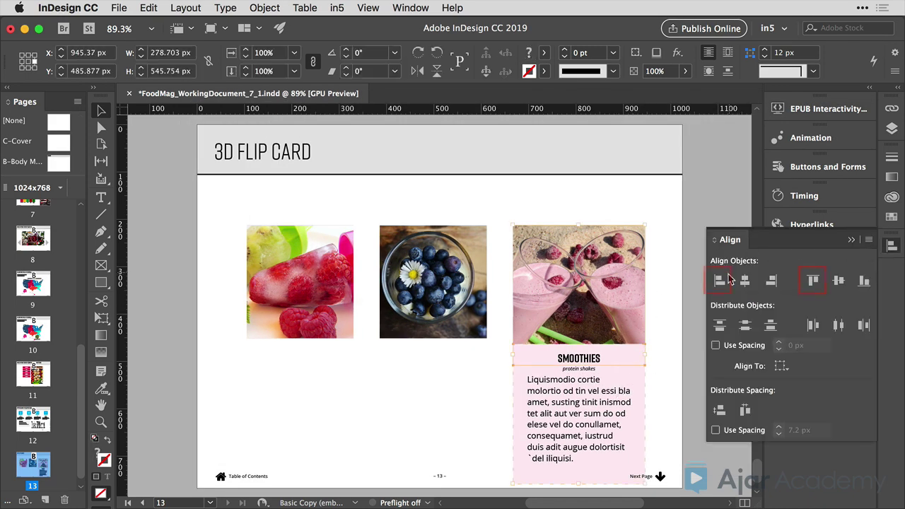
left_click(811, 282)
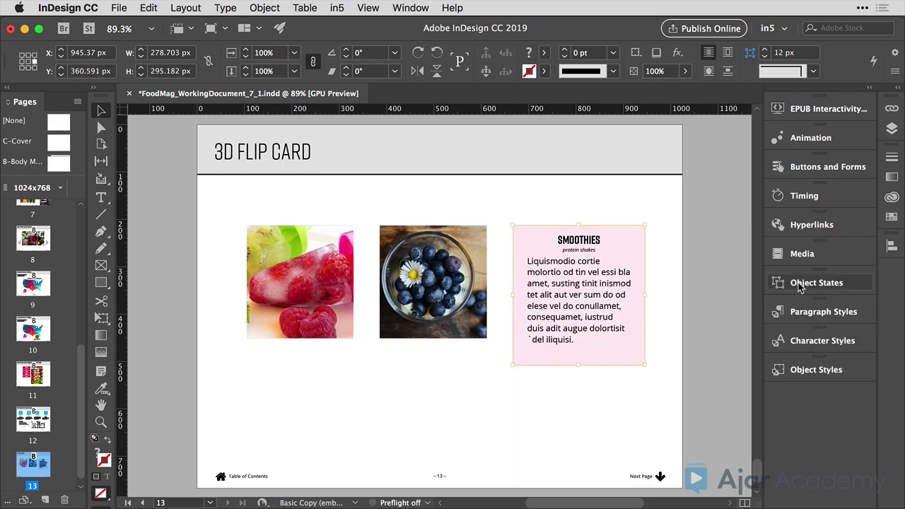
left_click(803, 286)
left_click(755, 276)
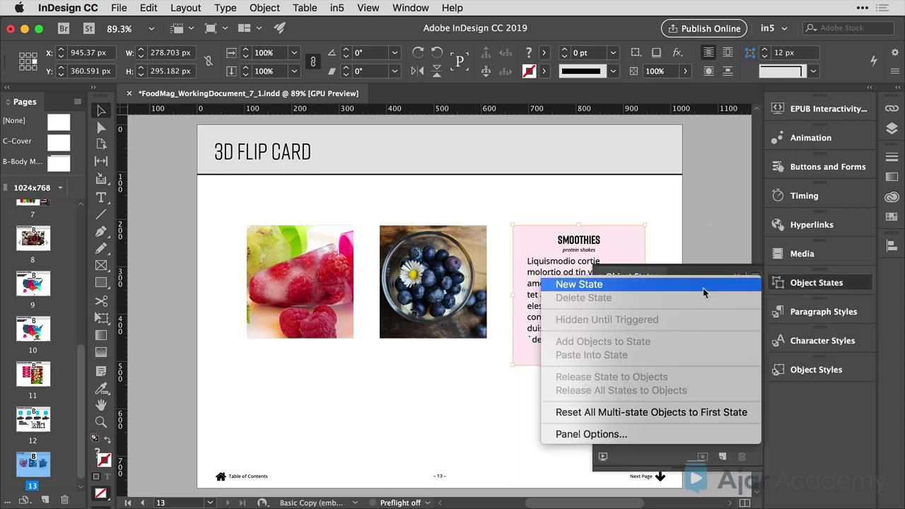
left_click(704, 288)
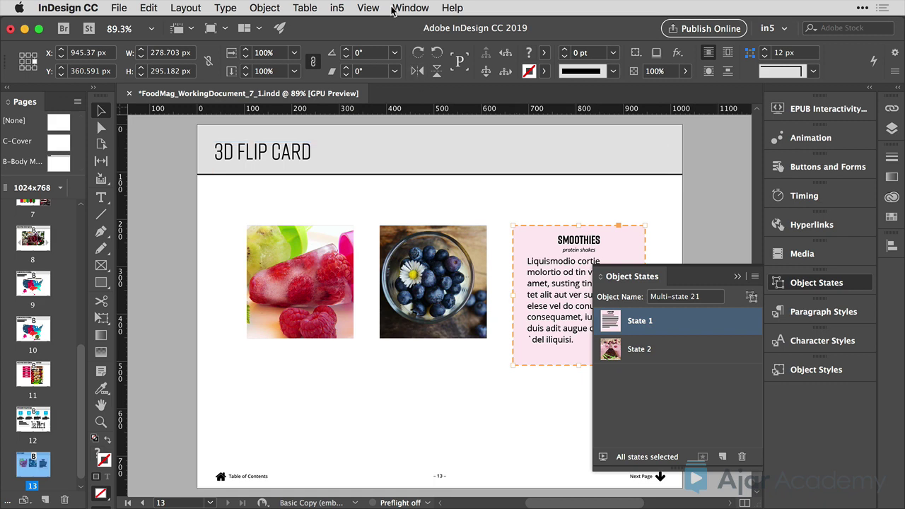
Set the smoothie object's in5 3D Flip Card direction to Horizontally.
left_click(337, 8)
mouse_move(346, 47)
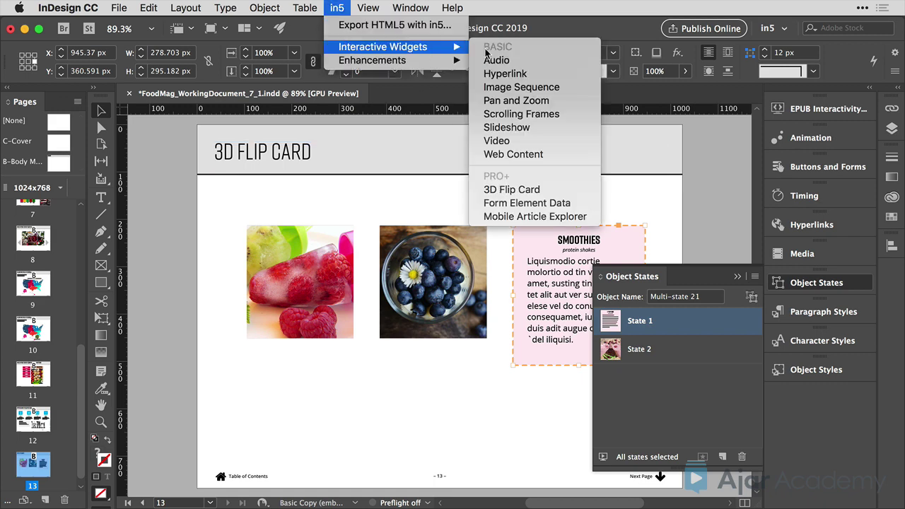
left_click(566, 191)
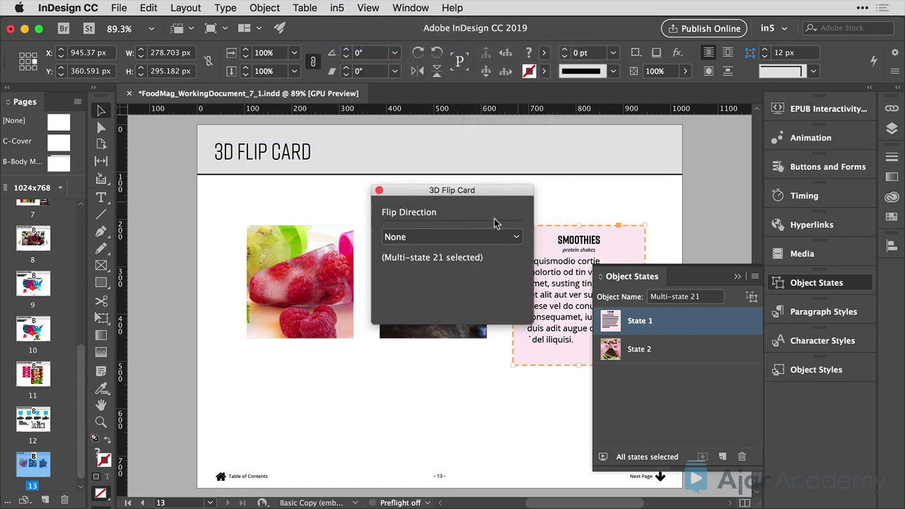
left_click(479, 237)
left_click(469, 266)
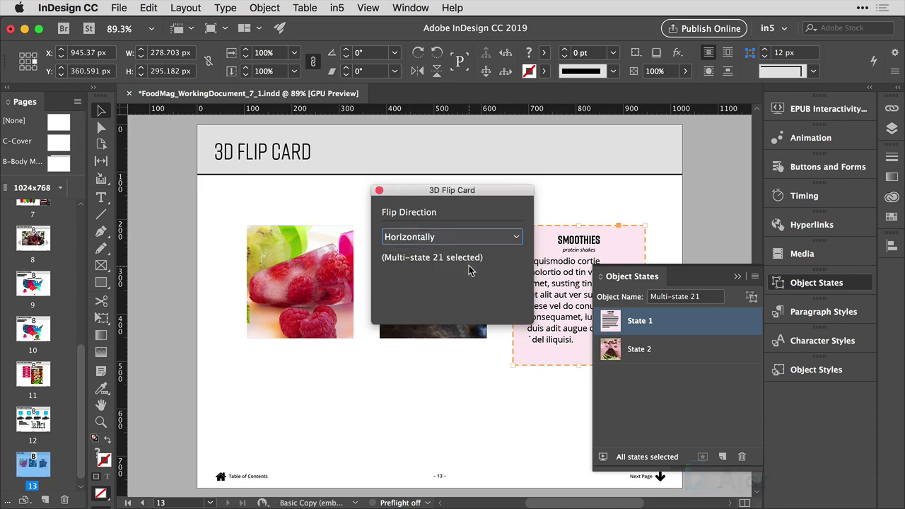
left_click(379, 190)
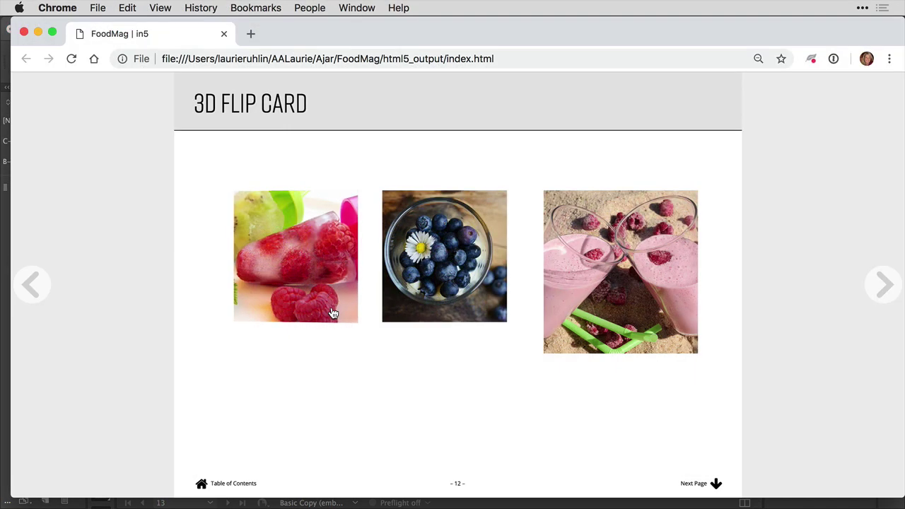
left_click(333, 313)
left_click(333, 313)
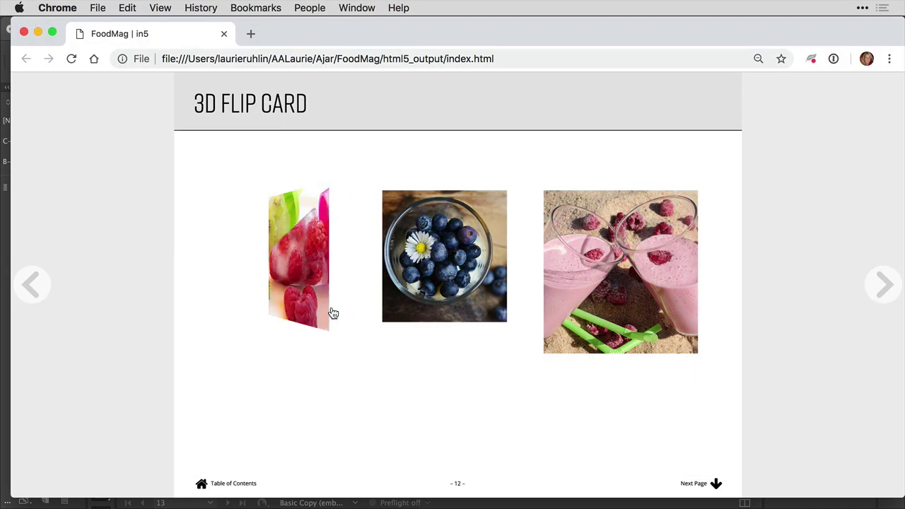
left_click(398, 309)
left_click(558, 327)
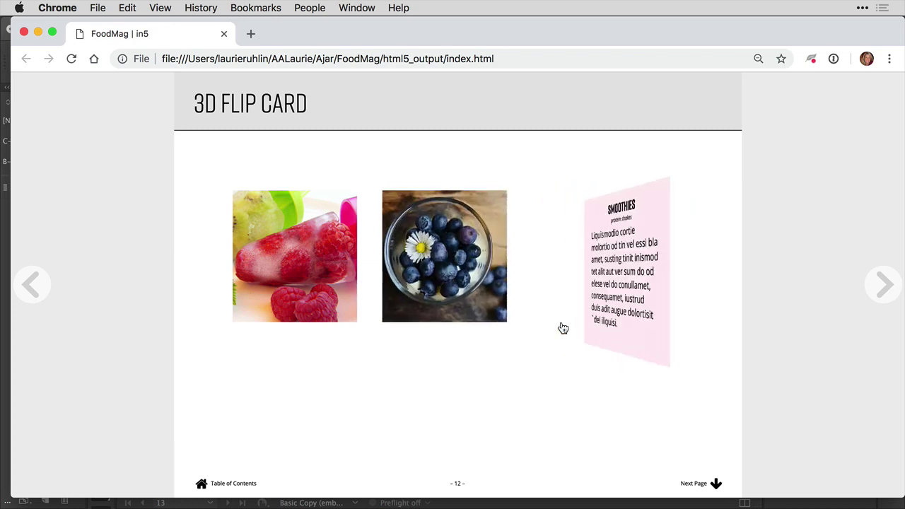
left_click(567, 327)
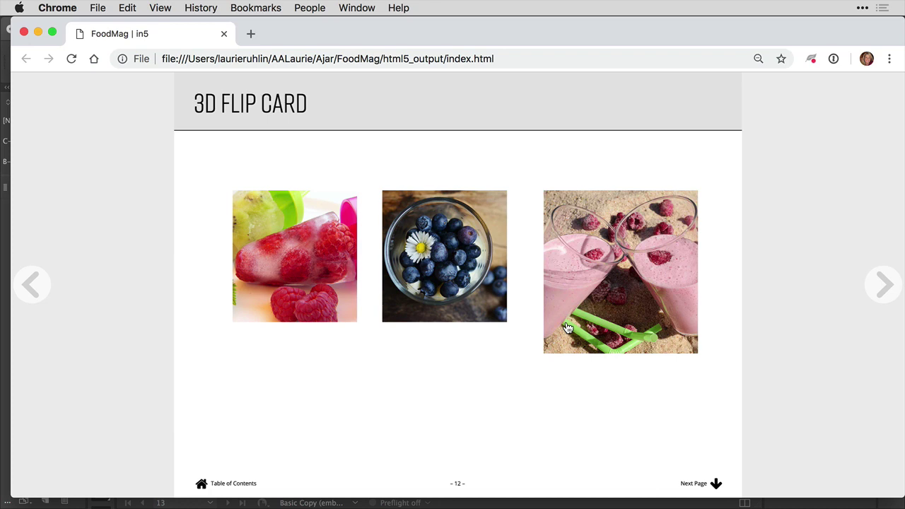